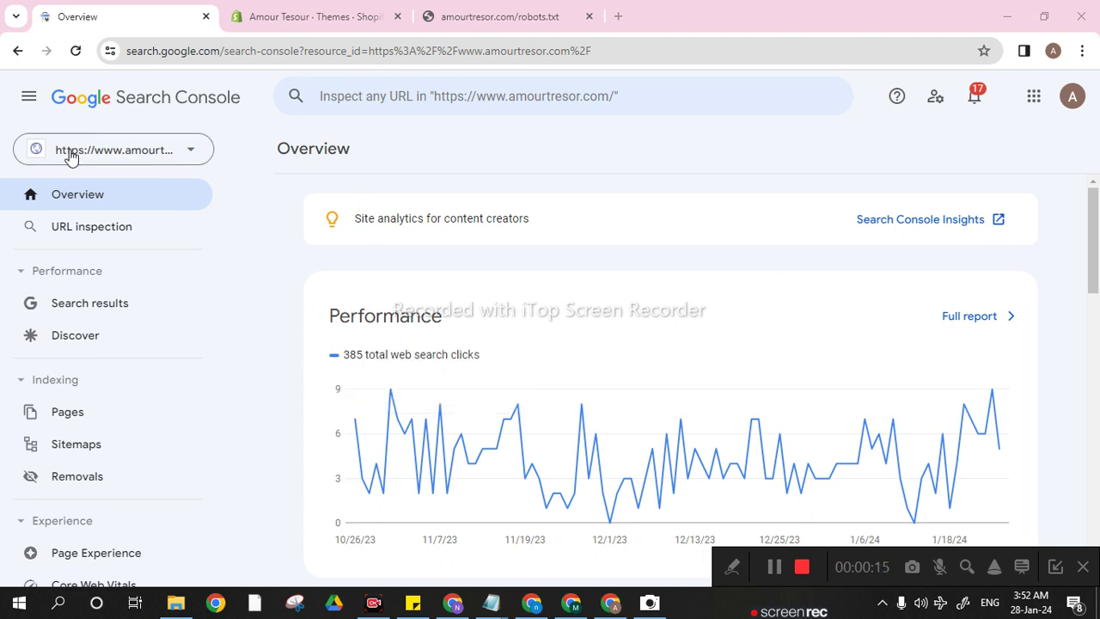
Open the Not found (404) report in the page indexing results and bring up its example URLs.
{"action": "left_click", "coordinate": [67, 420]}
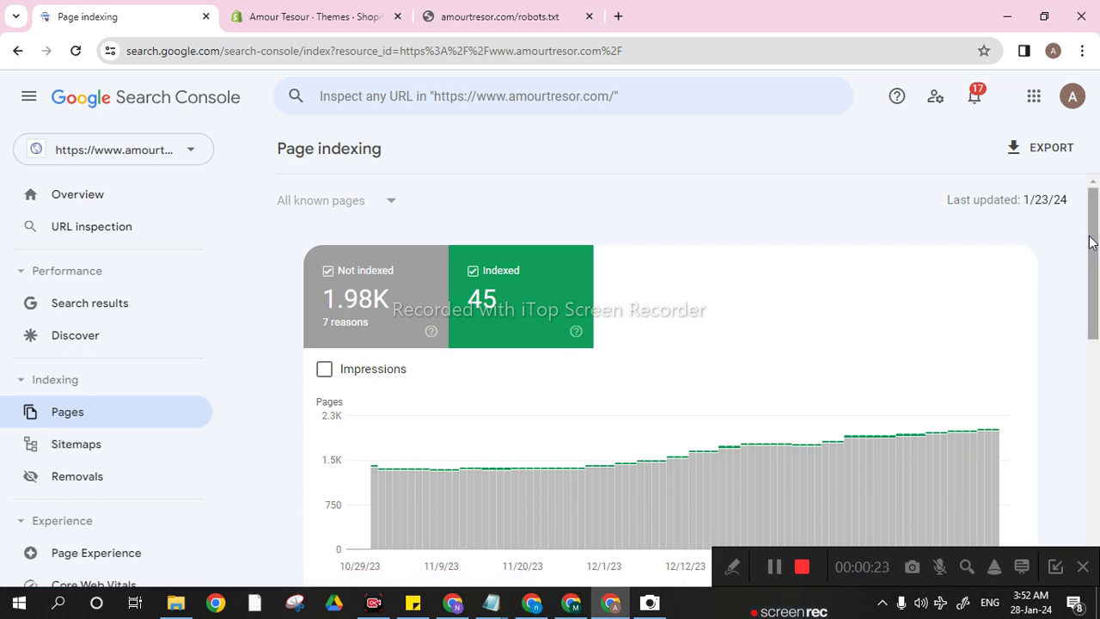
{"action": "left_click_drag", "start_coordinate": [1094, 238], "coordinate": [1070, 407]}
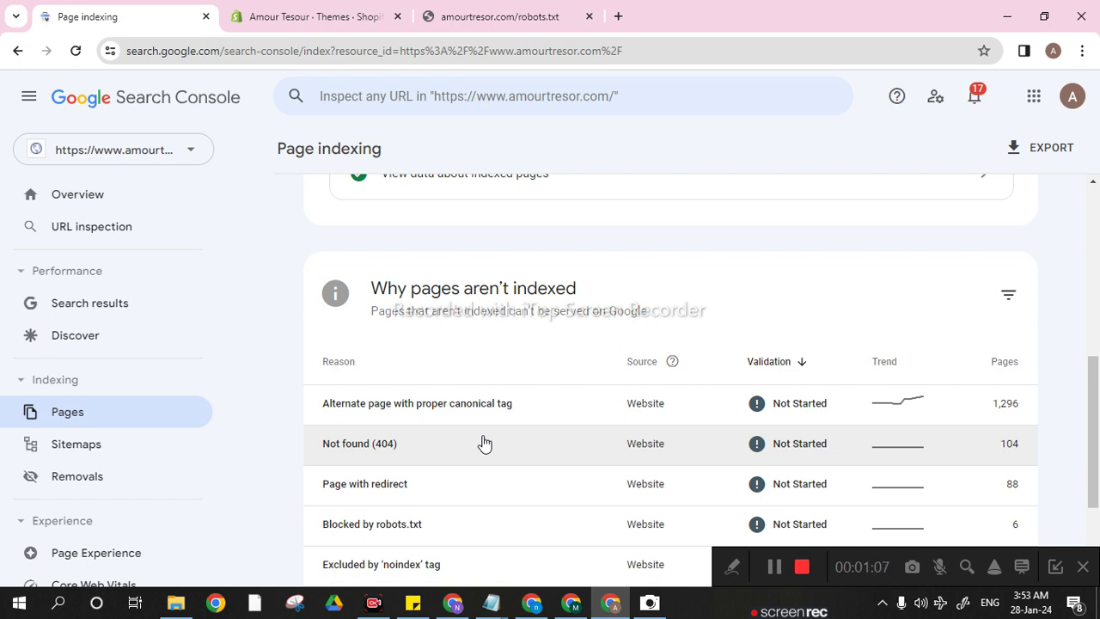
{"action": "left_click", "coordinate": [430, 453]}
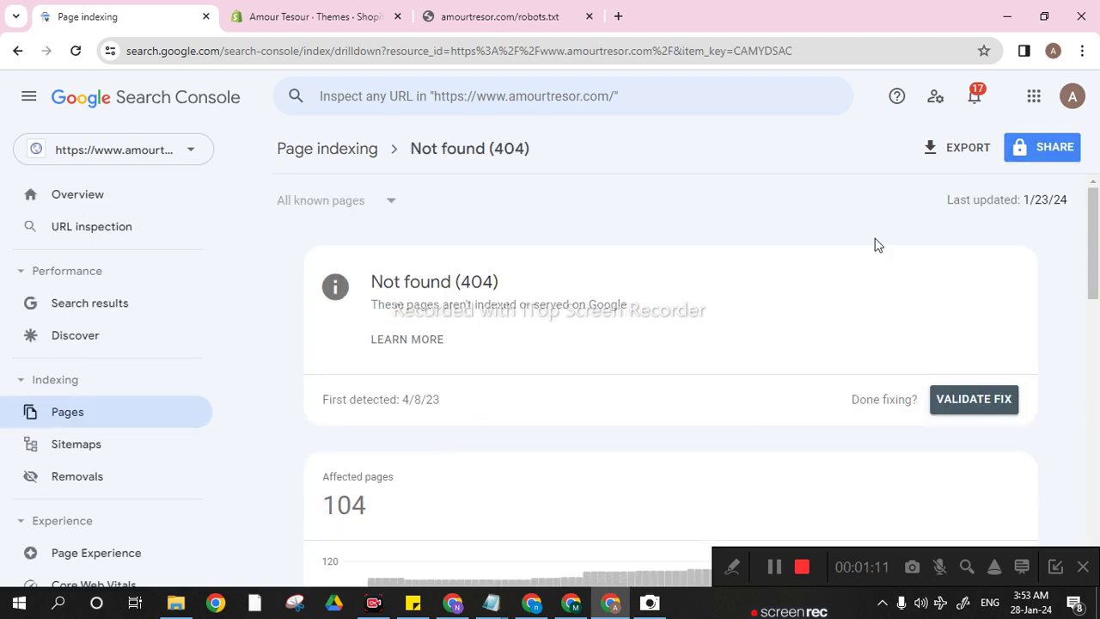
{"action": "left_click_drag", "start_coordinate": [1098, 252], "coordinate": [1084, 402]}
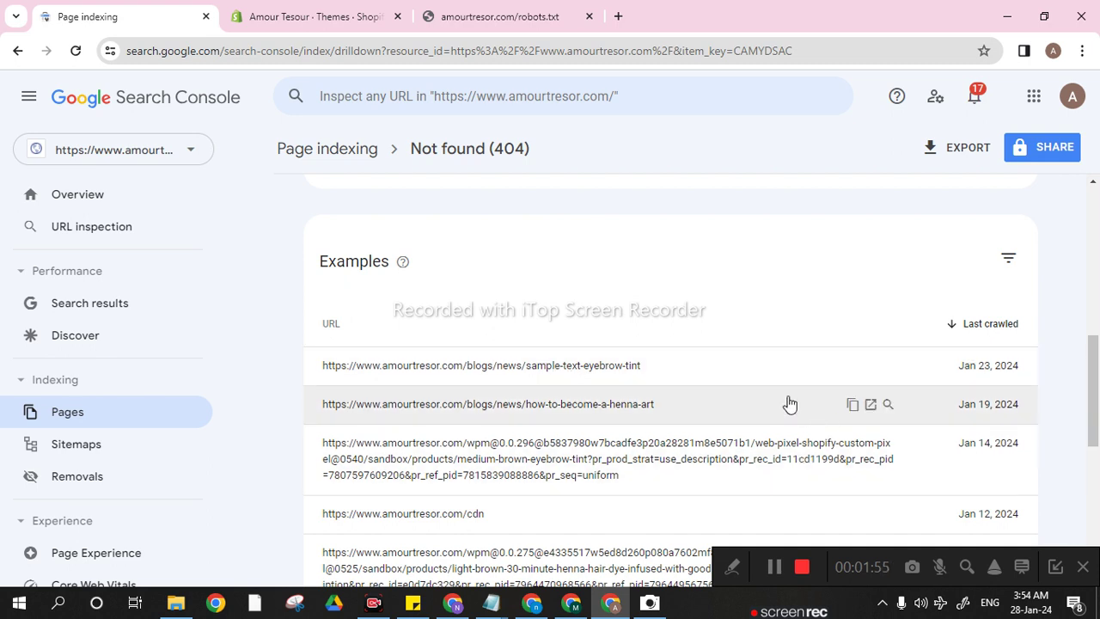
Check the live pages of the how-to-become-a-henna-art blog URL and the Jan 14, 2024 web-pixel URL, returning to the report.
{"action": "left_click", "coordinate": [871, 407]}
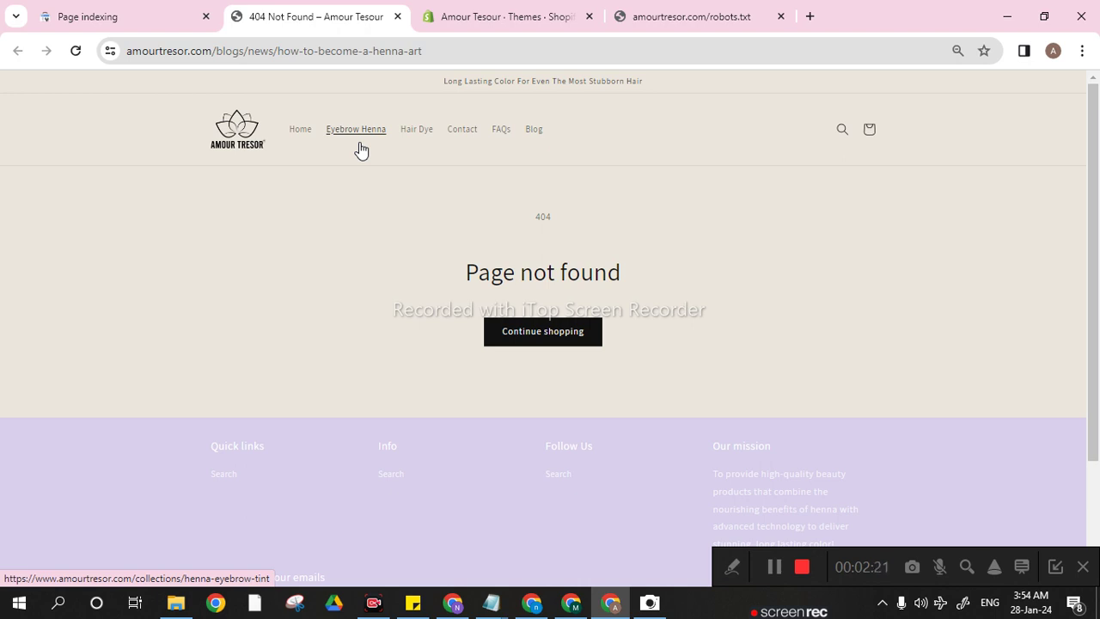
{"action": "left_click", "coordinate": [129, 21]}
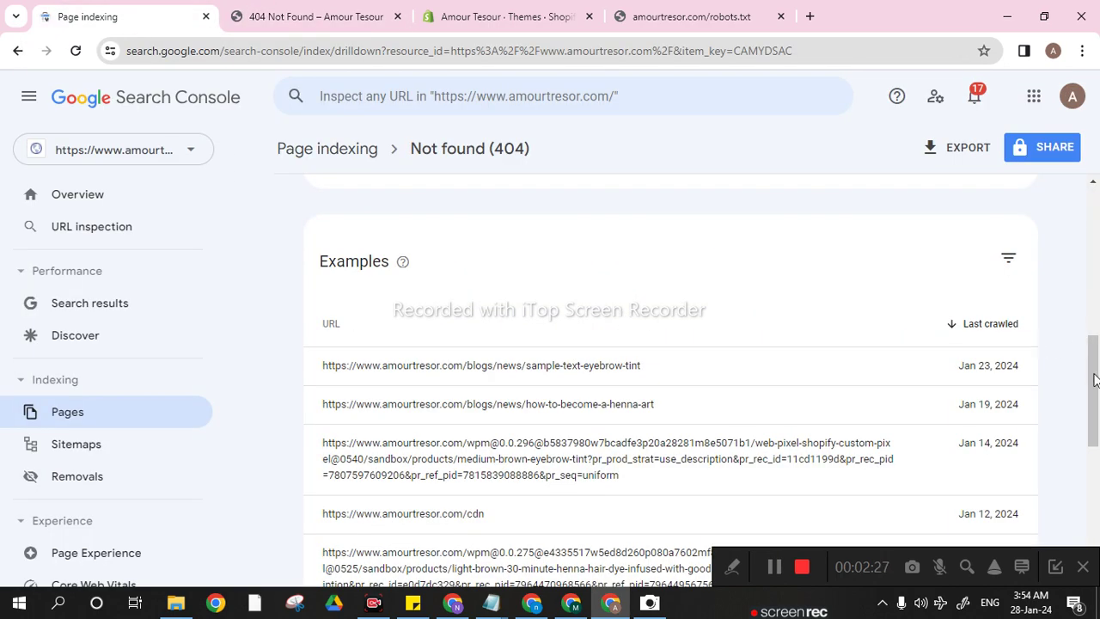
{"action": "left_click_drag", "start_coordinate": [1092, 378], "coordinate": [1096, 406]}
{"action": "mouse_move", "coordinate": [798, 361]}
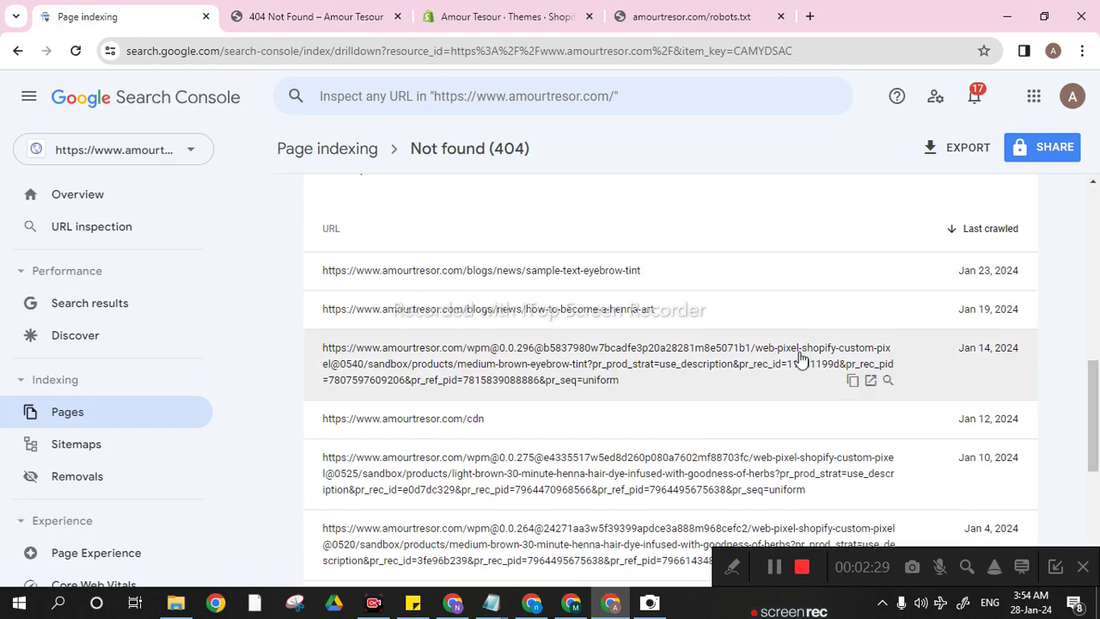
{"action": "left_click", "coordinate": [869, 381]}
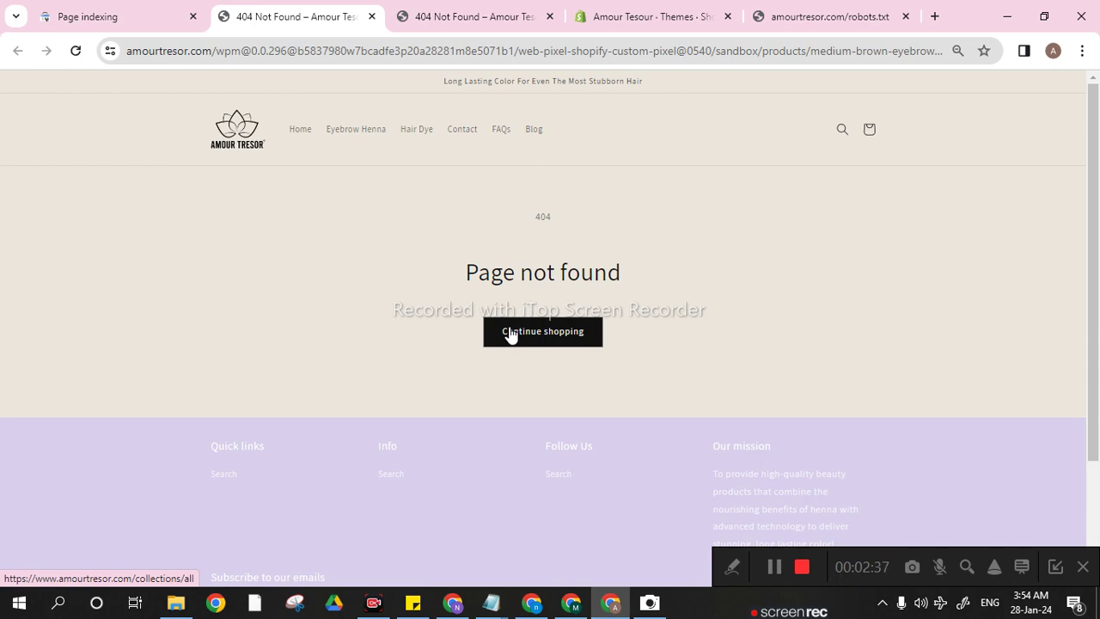
{"action": "left_click", "coordinate": [147, 17]}
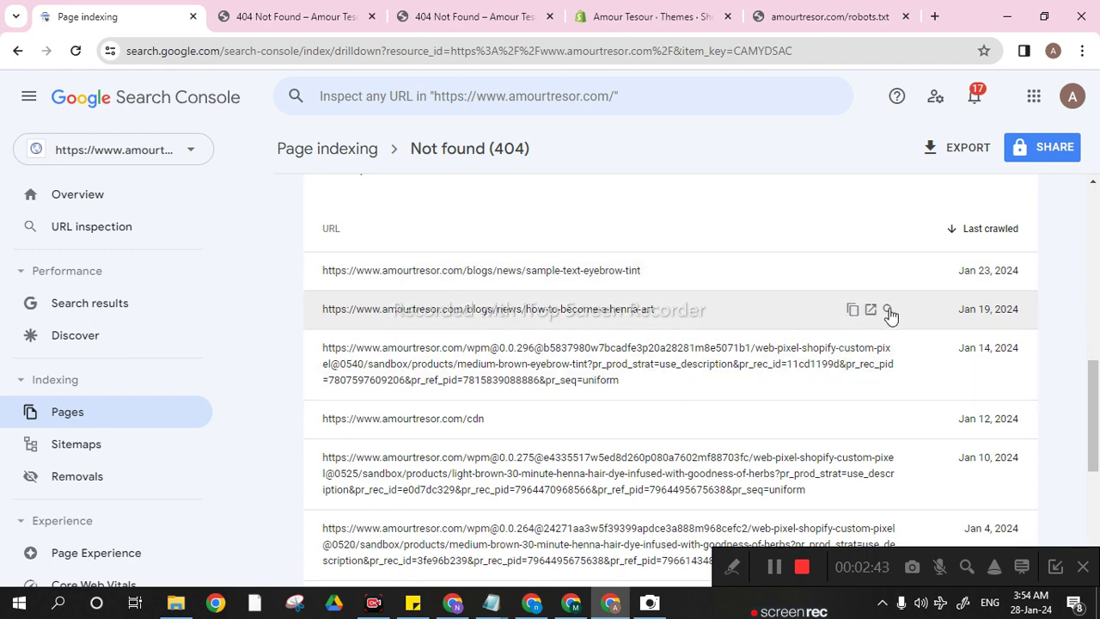
Inspect the how-to-become-a-henna-art URL, review its discovery and crawl details, and return to the 404 report.
{"action": "left_click", "coordinate": [888, 311]}
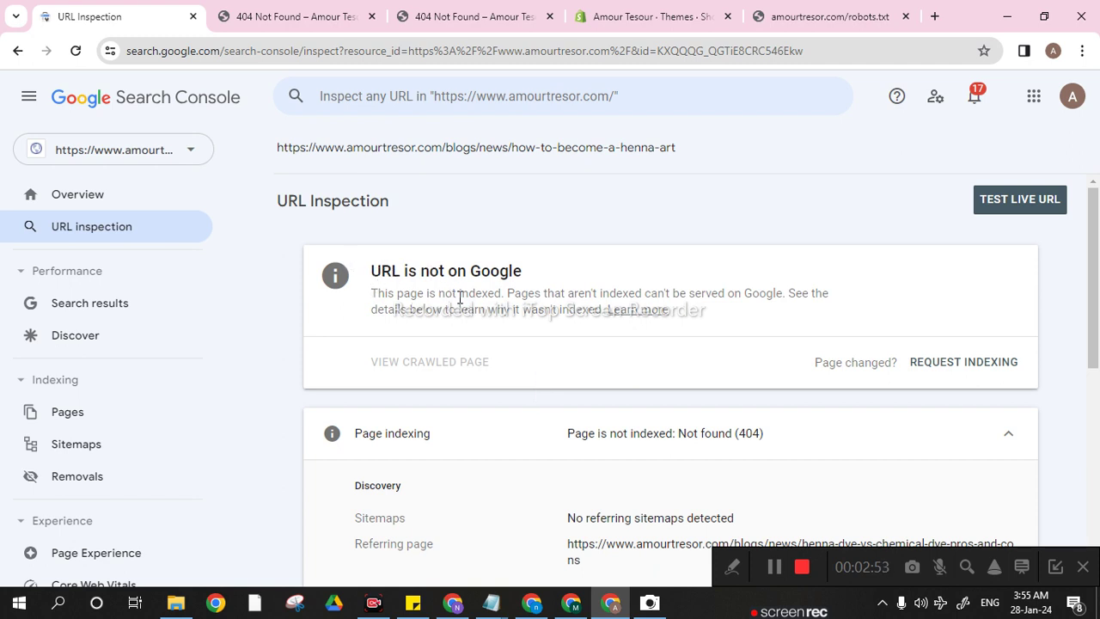
{"action": "left_click_drag", "start_coordinate": [1097, 293], "coordinate": [1095, 378]}
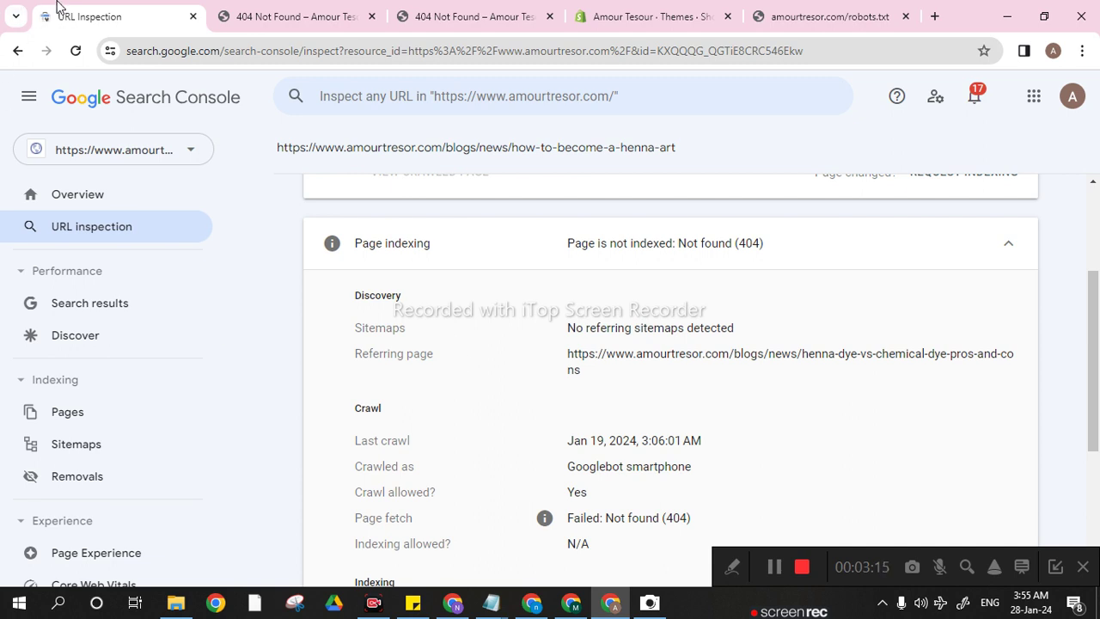
{"action": "left_click", "coordinate": [17, 51]}
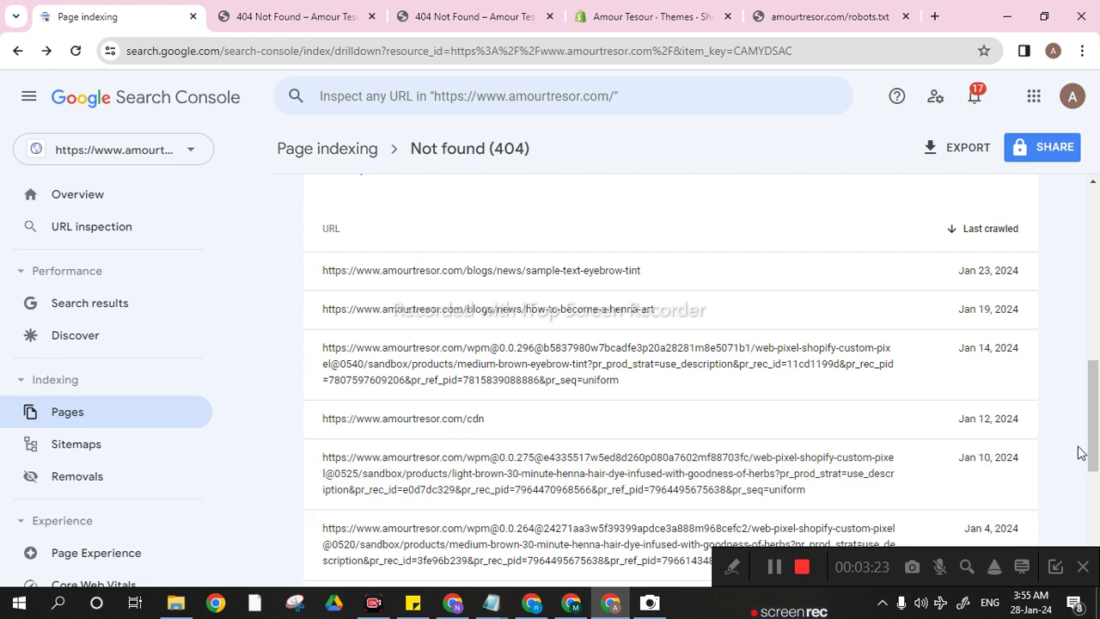
Inspect the Jan 2, 2024 orange henna hair dye URL's referring page and crawl details, then return to the non-indexing reasons.
{"action": "scroll", "coordinate": [1095, 434], "scroll_direction": "down", "scroll_amount": 2}
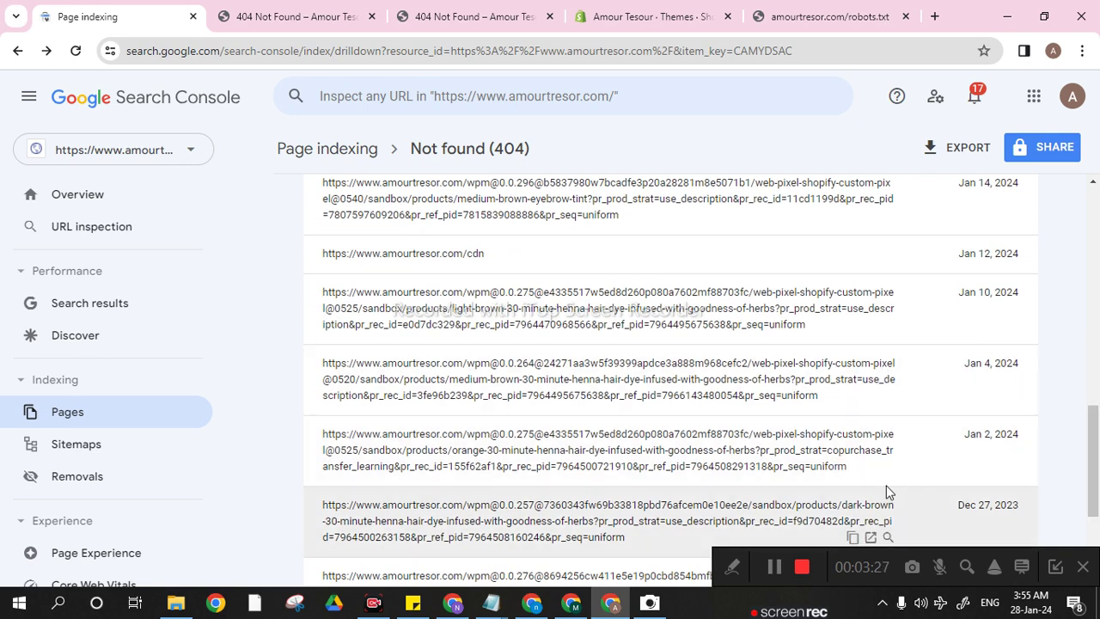
{"action": "left_click", "coordinate": [886, 465]}
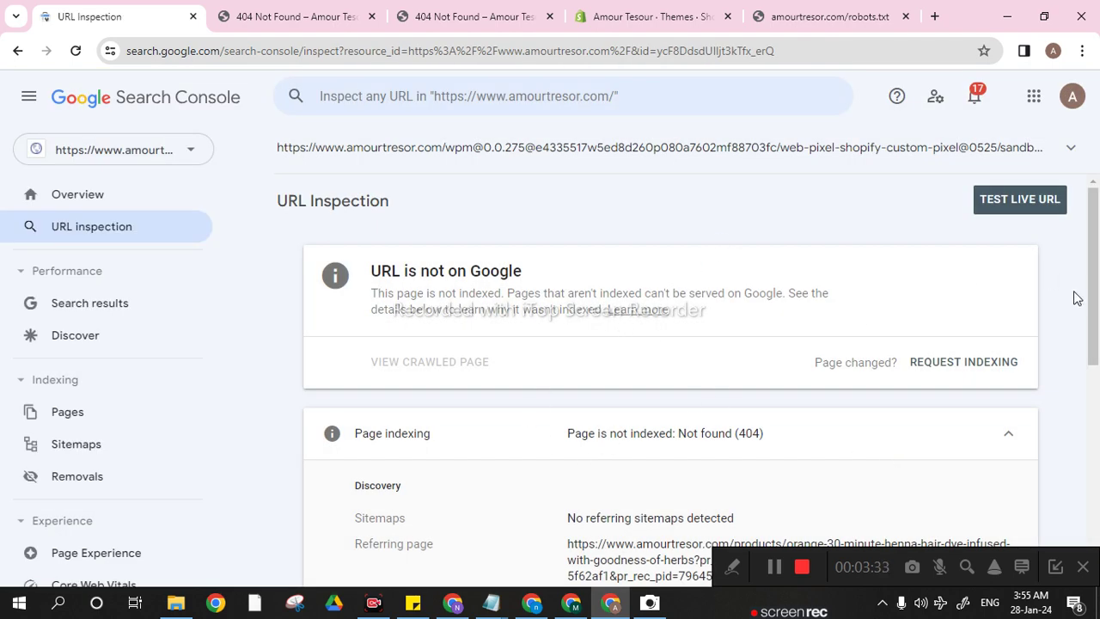
{"action": "left_click_drag", "start_coordinate": [1095, 289], "coordinate": [1095, 352]}
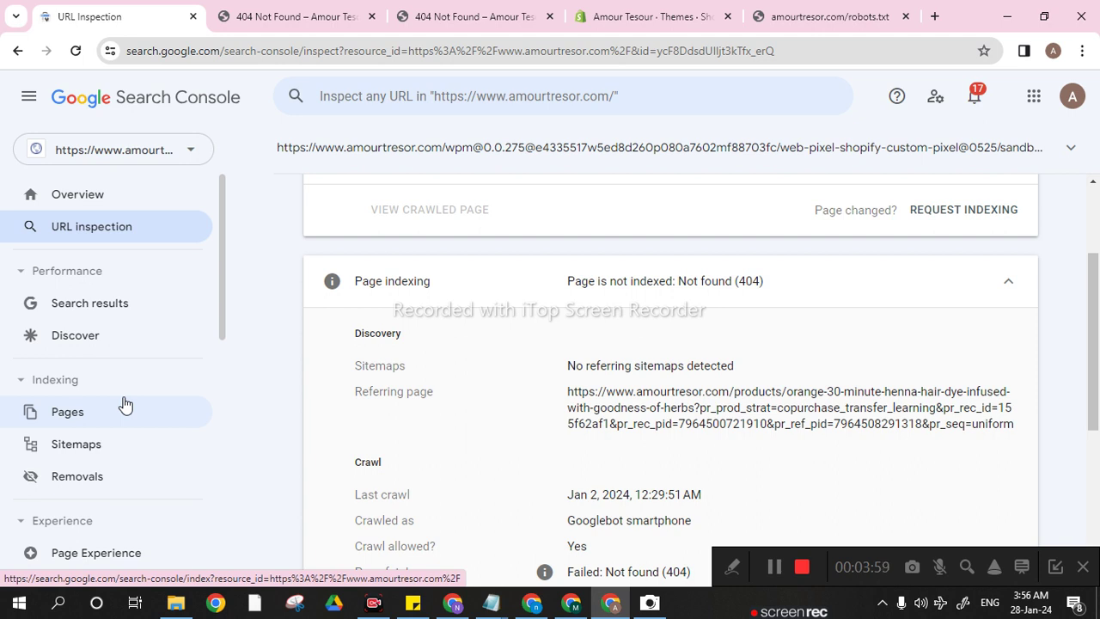
{"action": "left_click", "coordinate": [76, 411]}
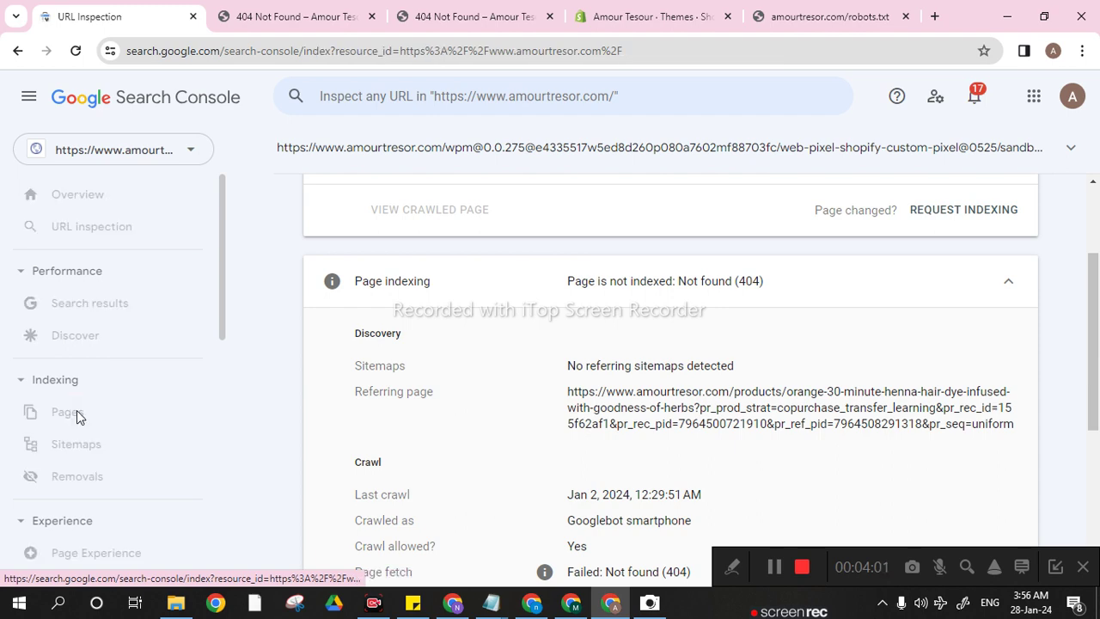
{"action": "left_click_drag", "start_coordinate": [1093, 258], "coordinate": [1092, 425]}
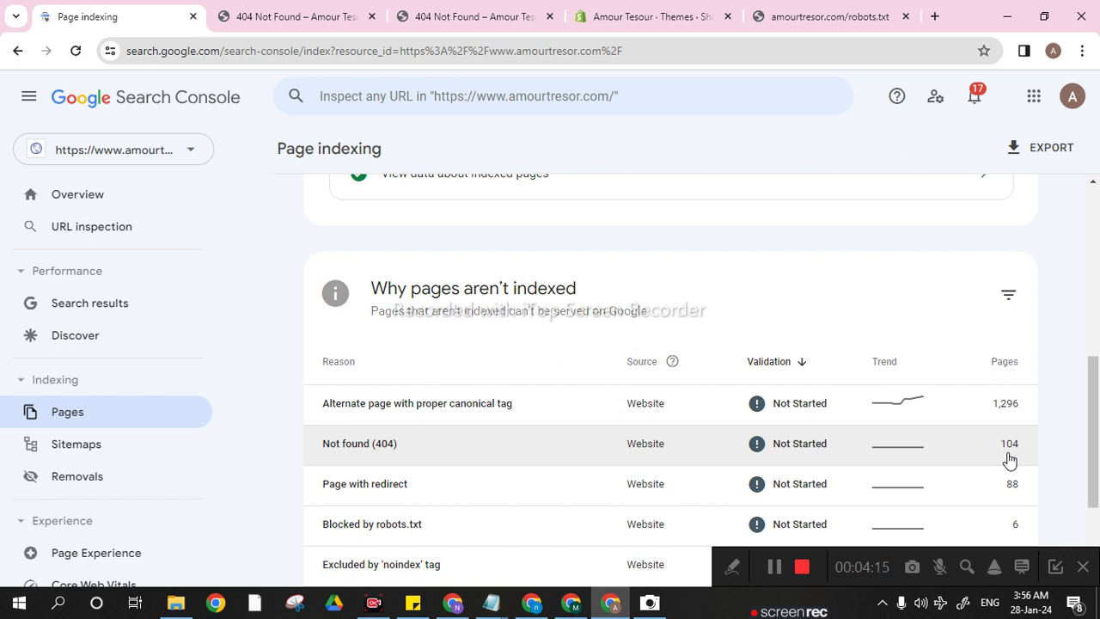
Switch to the Shopify admin and open the code editor for the current theme, Updated copy of Dawn.
{"action": "left_click", "coordinate": [624, 26]}
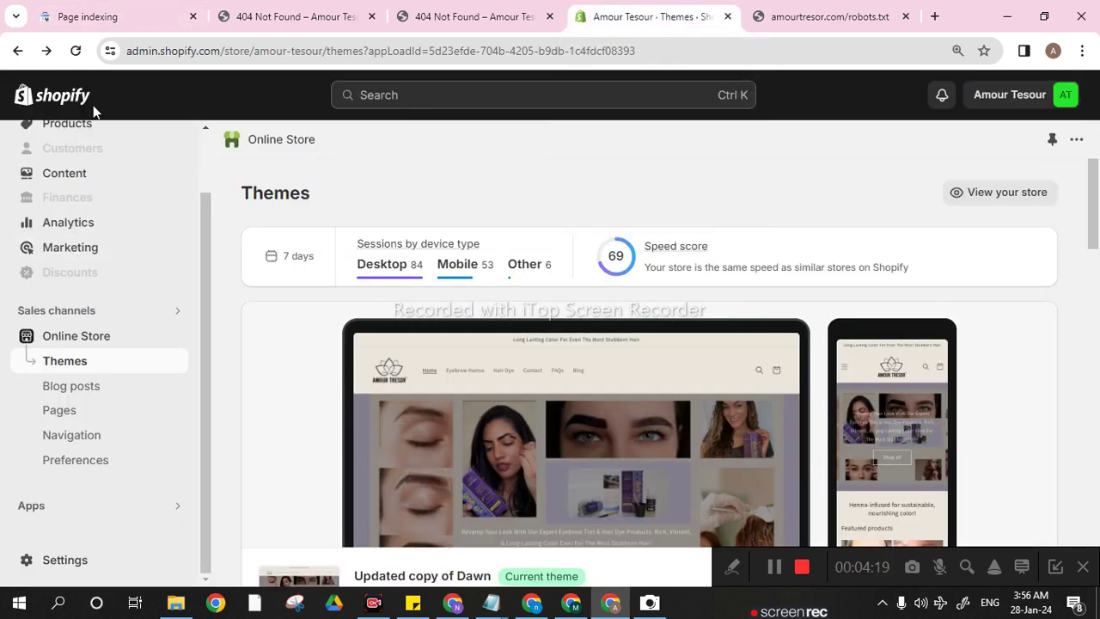
{"action": "scroll", "coordinate": [207, 171], "scroll_direction": "up", "scroll_amount": 1}
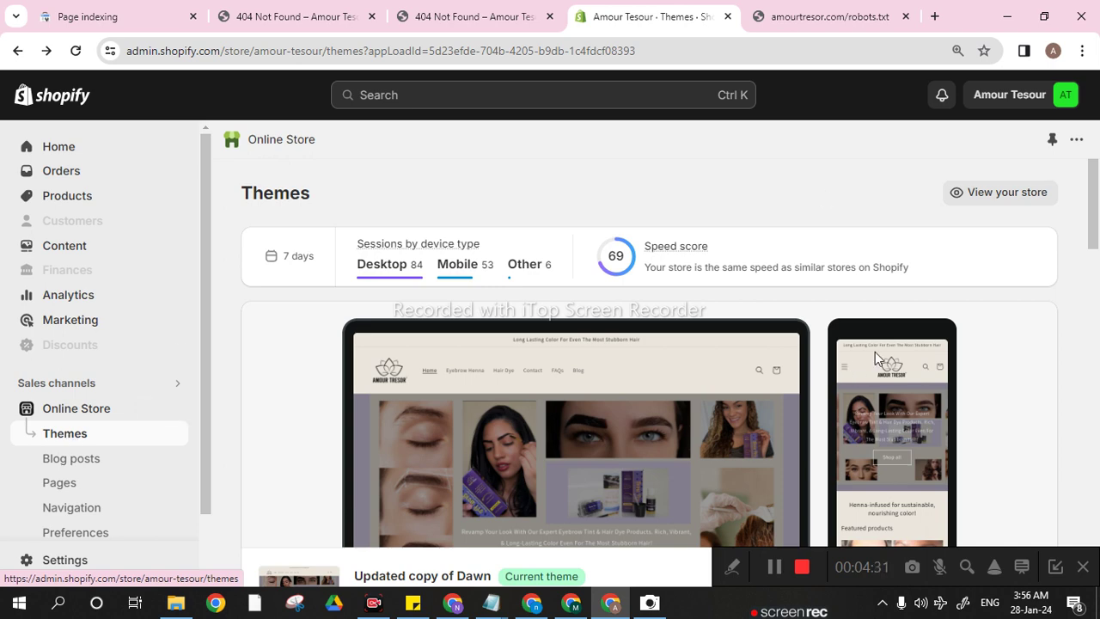
{"action": "left_click_drag", "start_coordinate": [1089, 232], "coordinate": [1091, 297]}
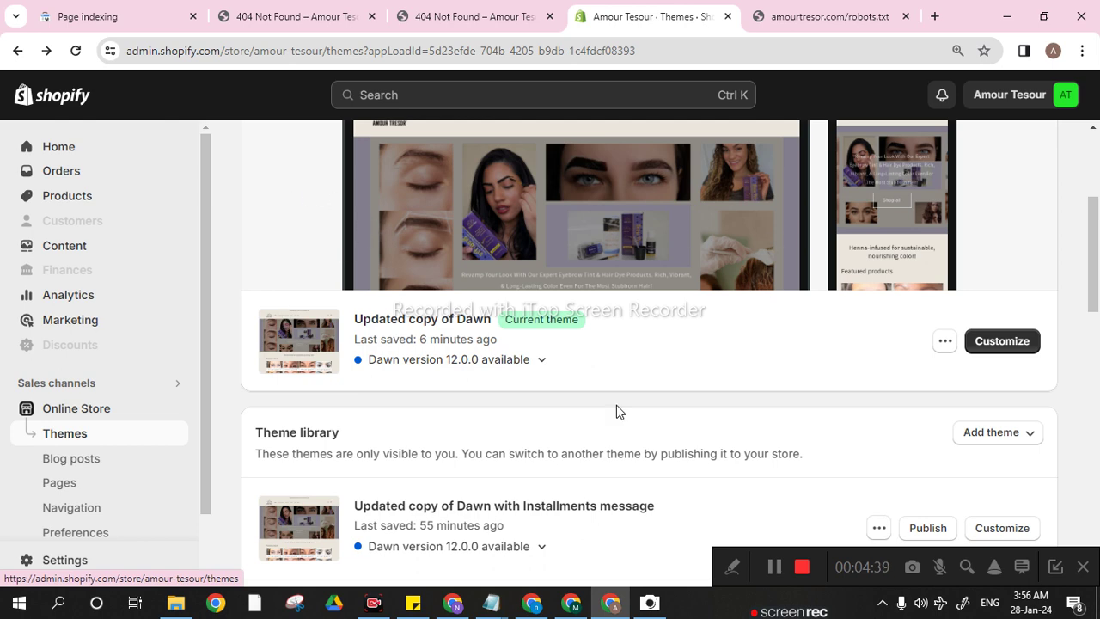
{"action": "mouse_move", "coordinate": [1095, 229]}
{"action": "left_mouse_down"}
{"action": "mouse_move", "coordinate": [1089, 363]}
{"action": "mouse_move", "coordinate": [1093, 197]}
{"action": "mouse_move", "coordinate": [1092, 236]}
{"action": "left_mouse_up"}
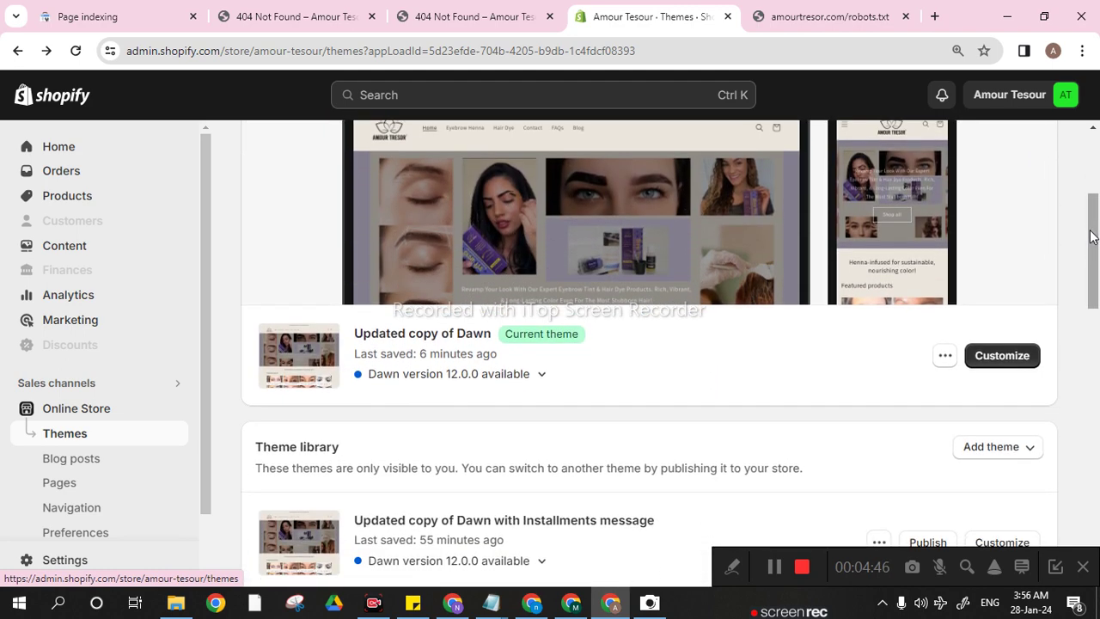
{"action": "left_click", "coordinate": [946, 357]}
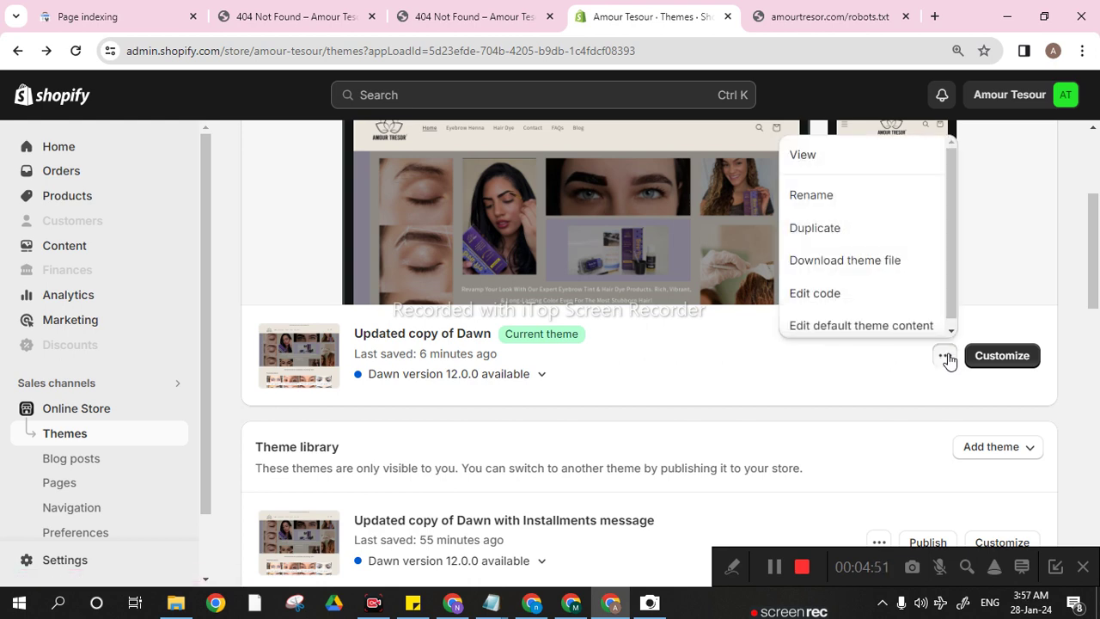
{"action": "left_click", "coordinate": [804, 305]}
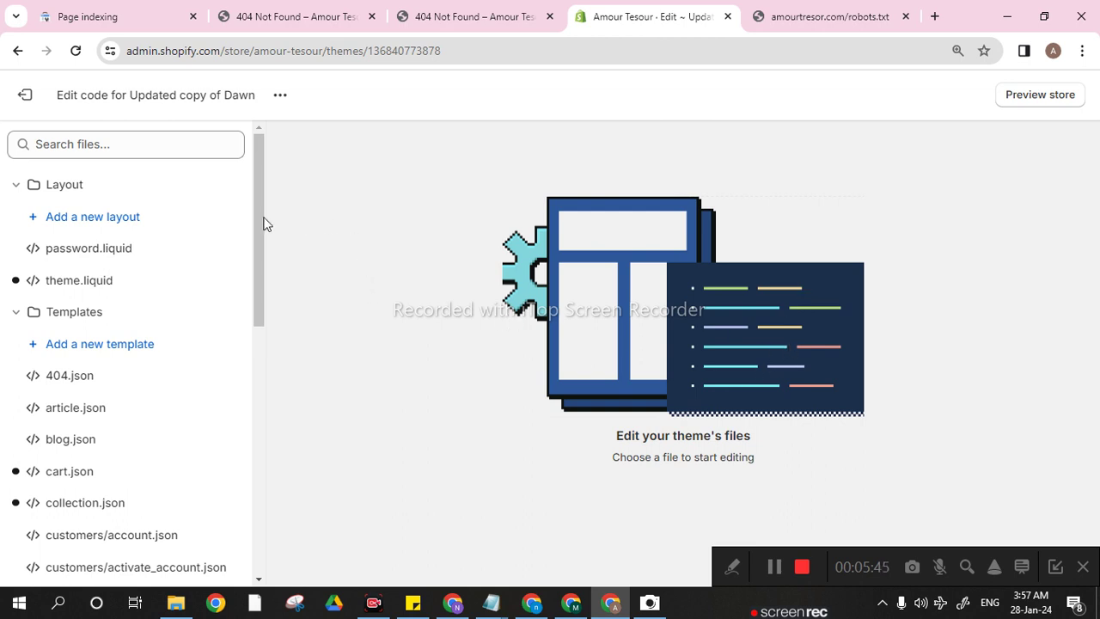
Add a new robots.txt template to the theme and place the cursor after the final endfor on line 15.
{"action": "left_click_drag", "start_coordinate": [259, 217], "coordinate": [260, 497]}
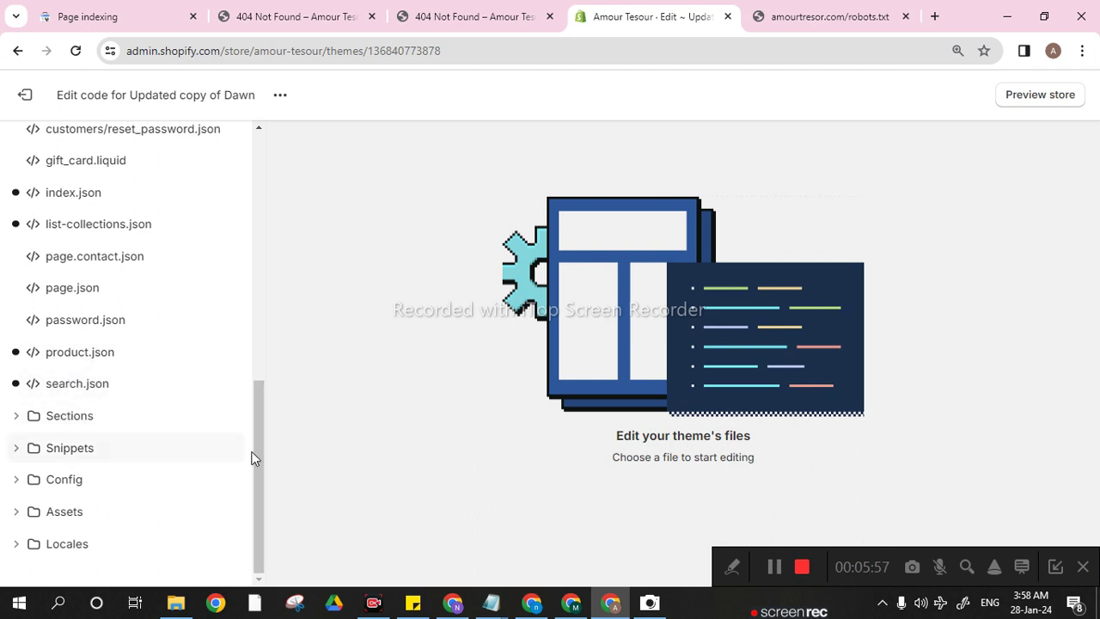
{"action": "left_click_drag", "start_coordinate": [259, 453], "coordinate": [253, 244]}
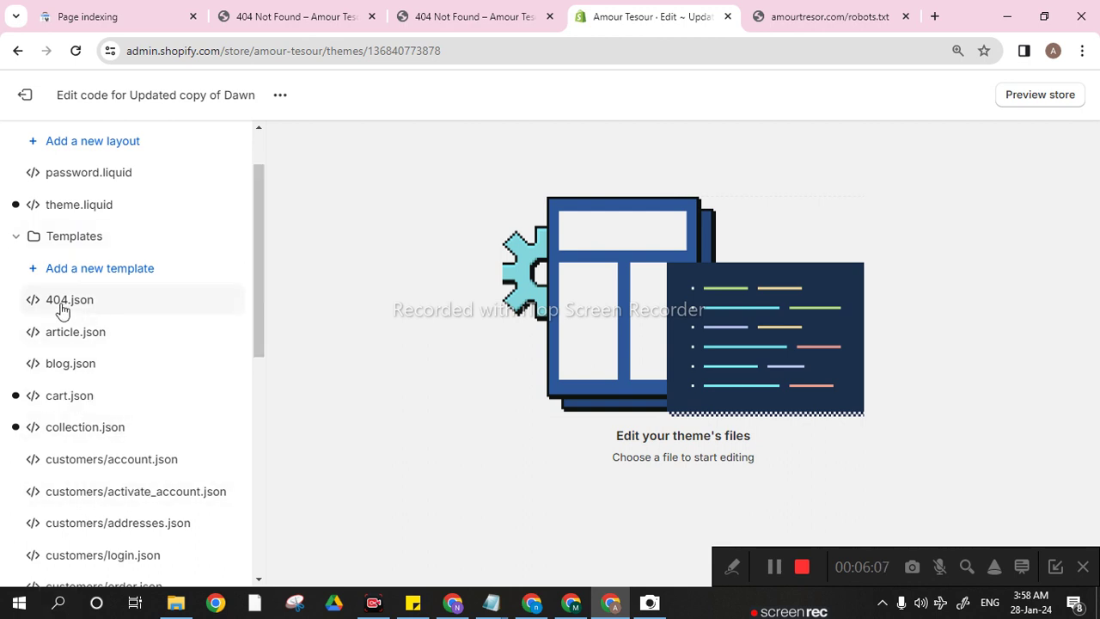
{"action": "left_click", "coordinate": [121, 275]}
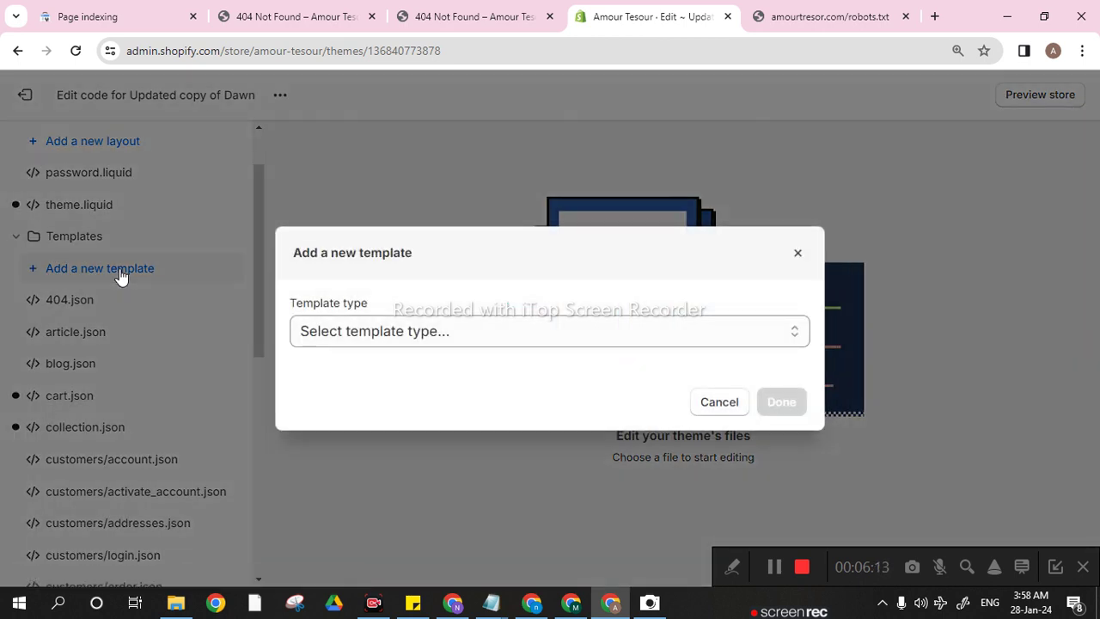
{"action": "left_click", "coordinate": [365, 337]}
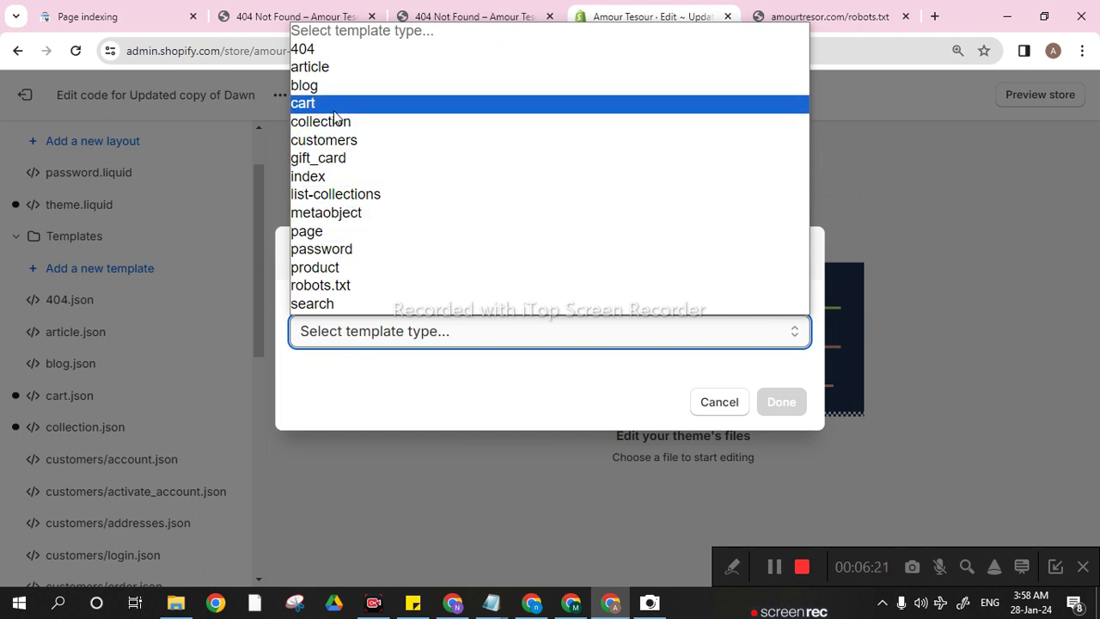
{"action": "left_click", "coordinate": [337, 286]}
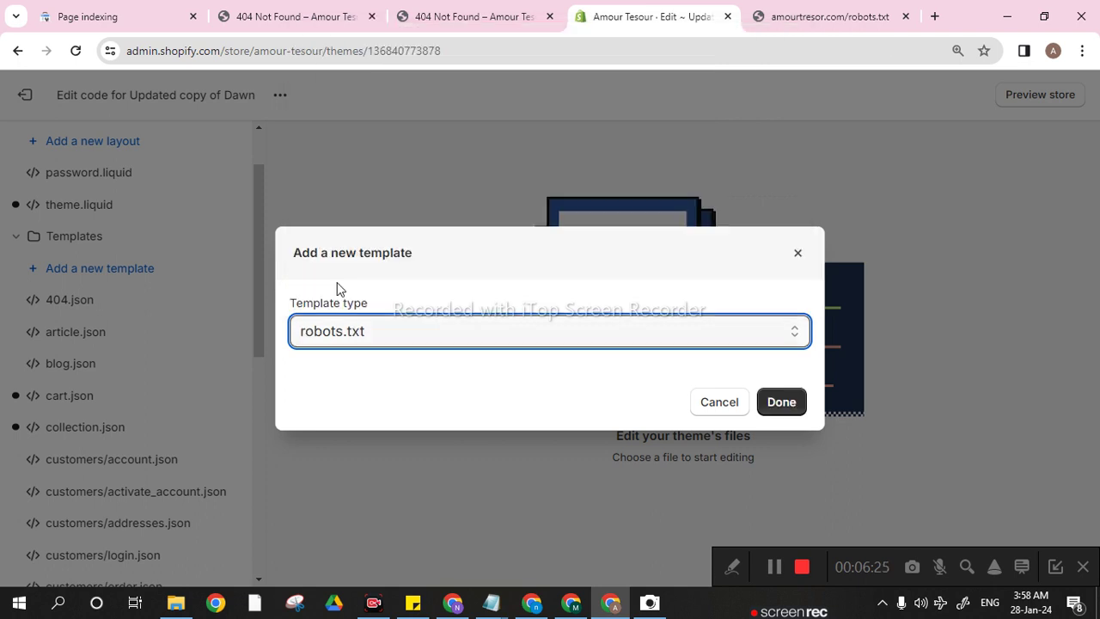
{"action": "left_click", "coordinate": [784, 411]}
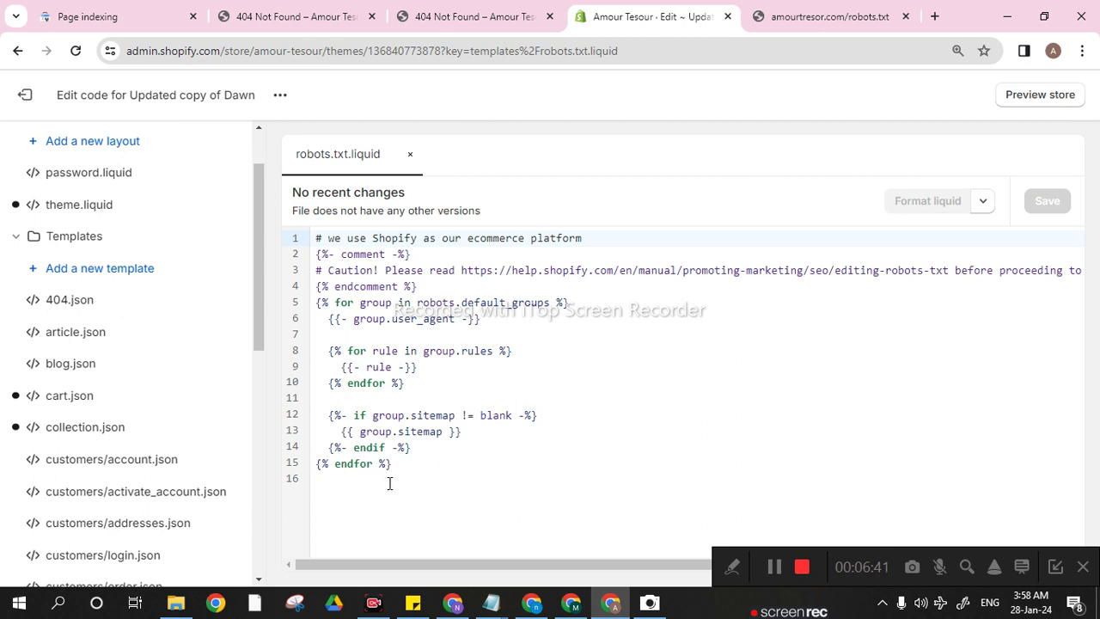
{"action": "left_click", "coordinate": [451, 461]}
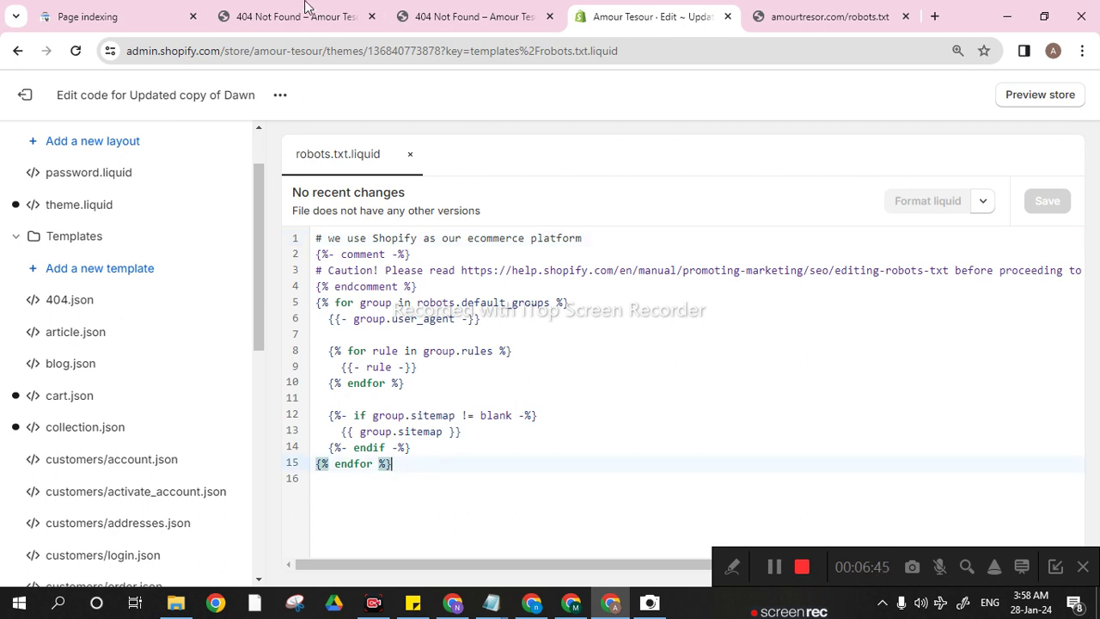
Reopen the Not found (404) report in Search Console and sort its example pages by URL.
{"action": "left_click", "coordinate": [112, 19]}
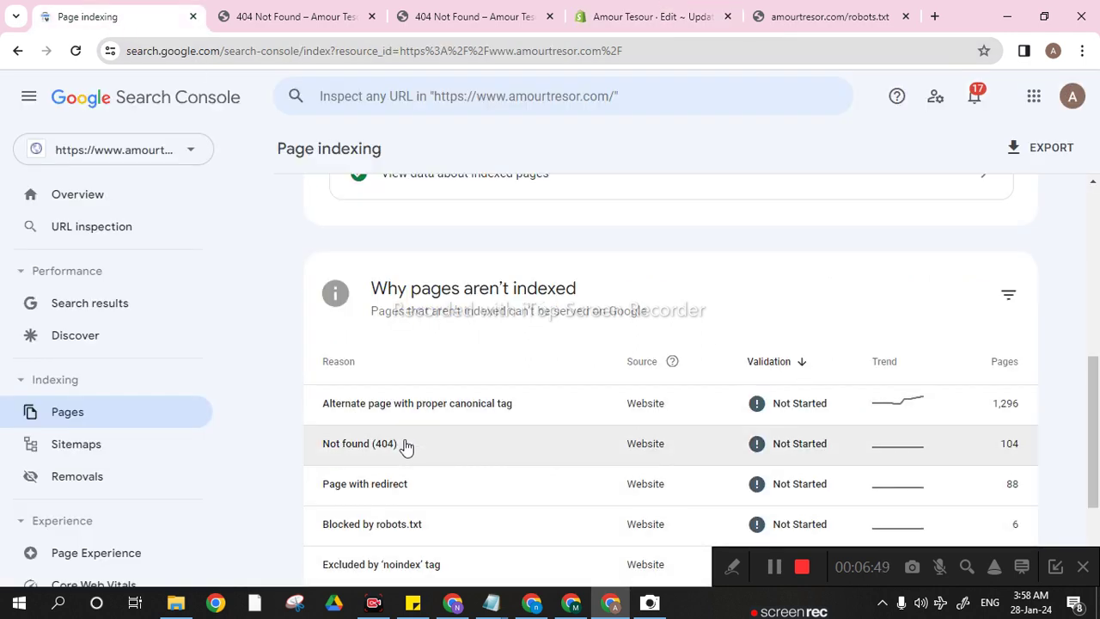
{"action": "double_click", "coordinate": [365, 454]}
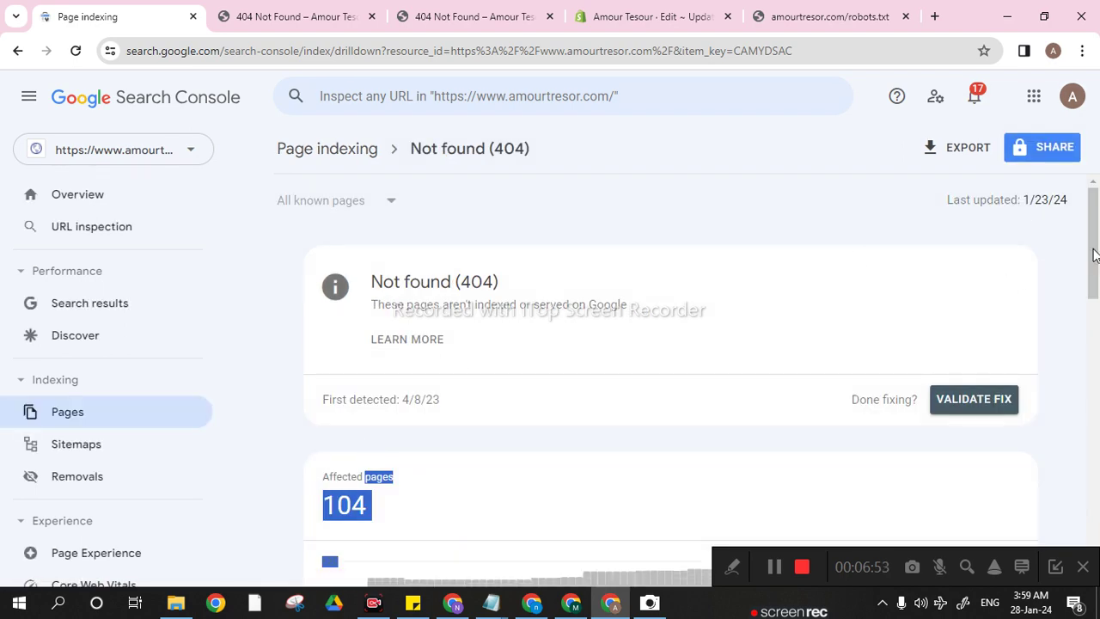
{"action": "left_click_drag", "start_coordinate": [1096, 254], "coordinate": [1072, 418]}
{"action": "scroll", "coordinate": [1073, 418], "scroll_direction": "down", "scroll_amount": 1}
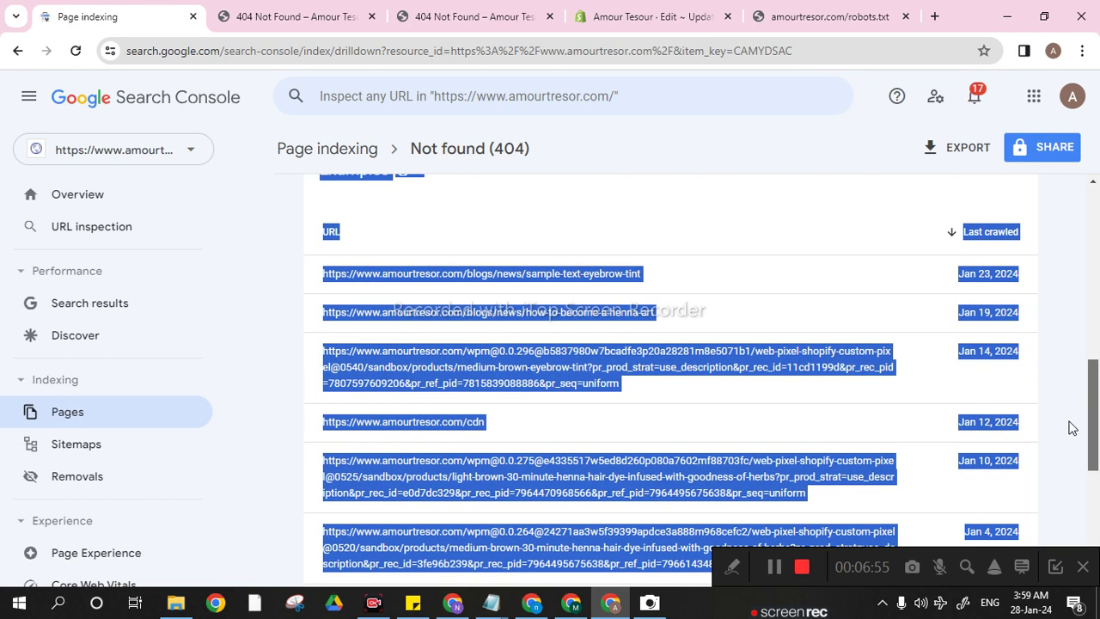
{"action": "left_click", "coordinate": [736, 239]}
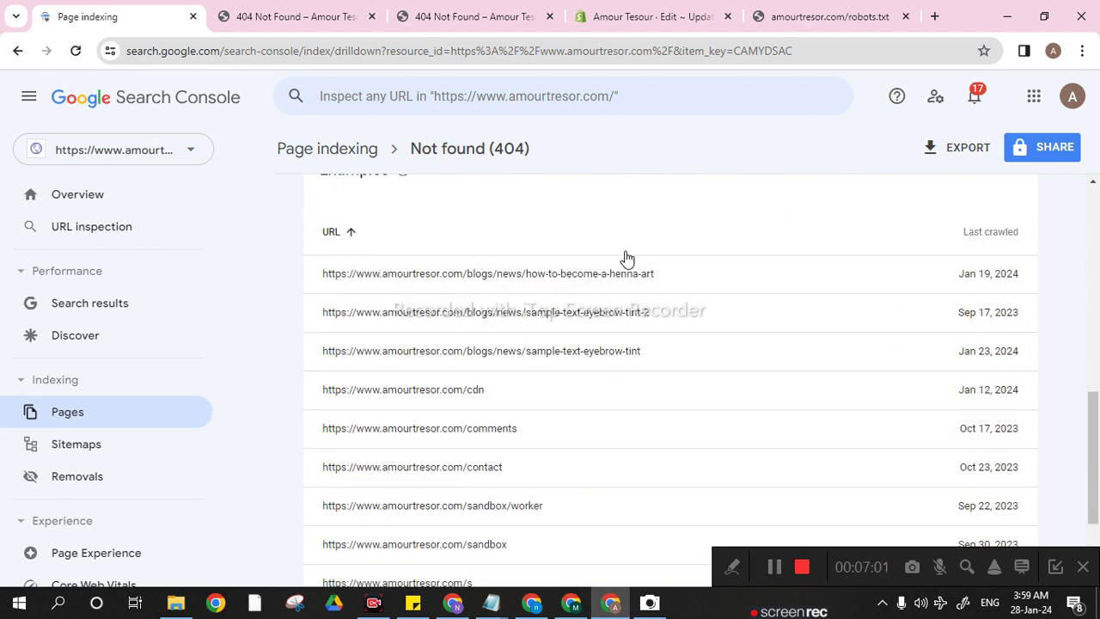
Check the user-agent and disallow rules in the live robots.txt, then insert two new lines after the final endfor in robots.txt.liquid.
{"action": "left_click", "coordinate": [830, 15]}
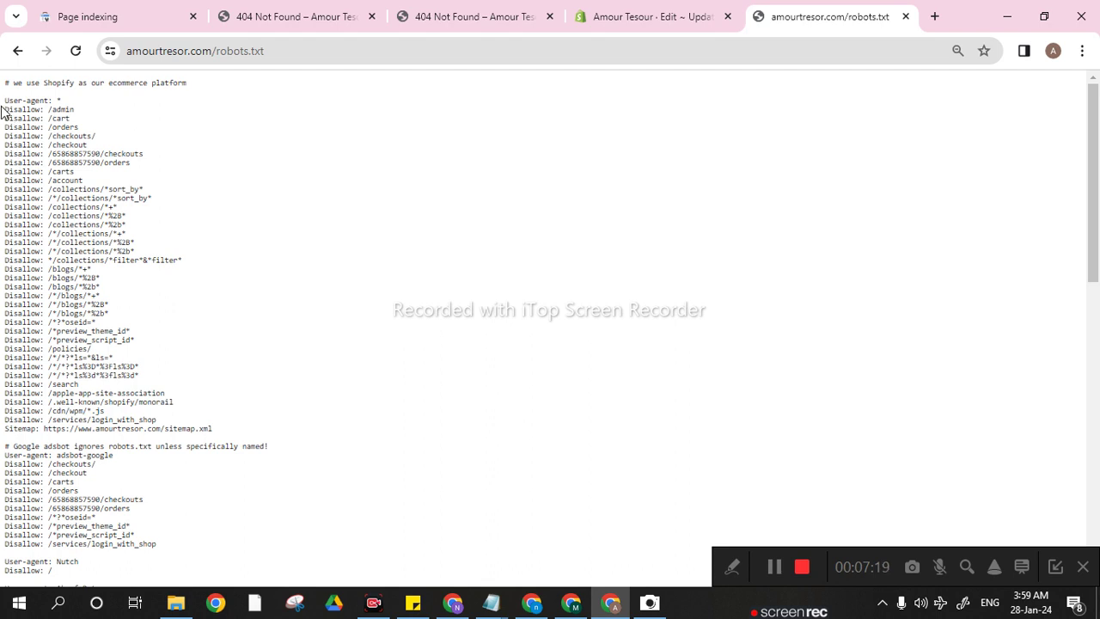
{"action": "left_click_drag", "start_coordinate": [6, 101], "coordinate": [42, 170]}
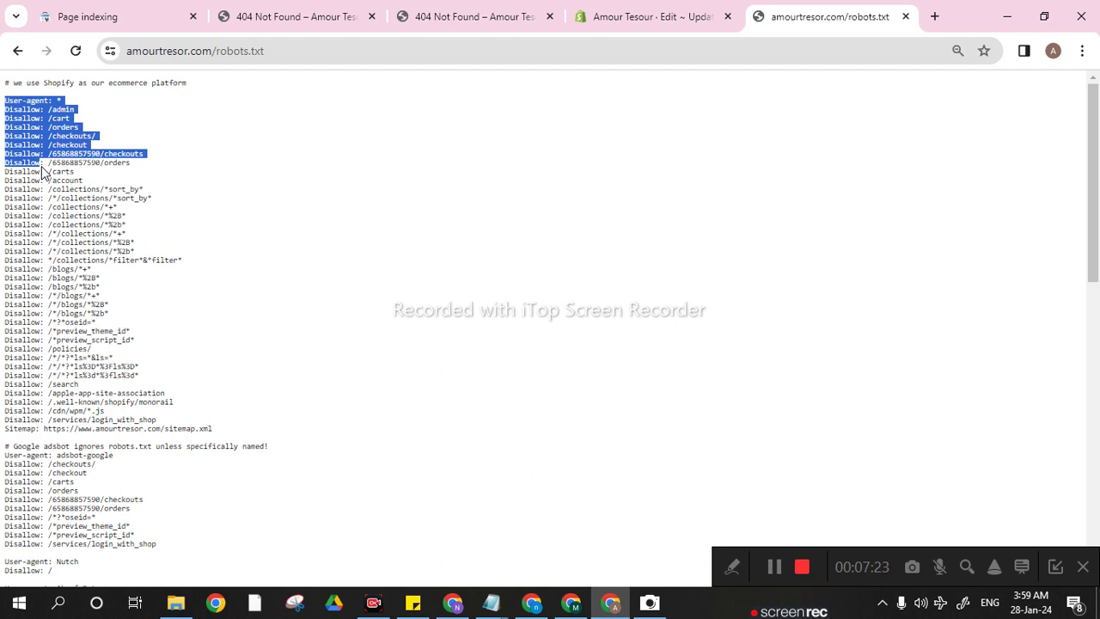
{"action": "left_click", "coordinate": [632, 19]}
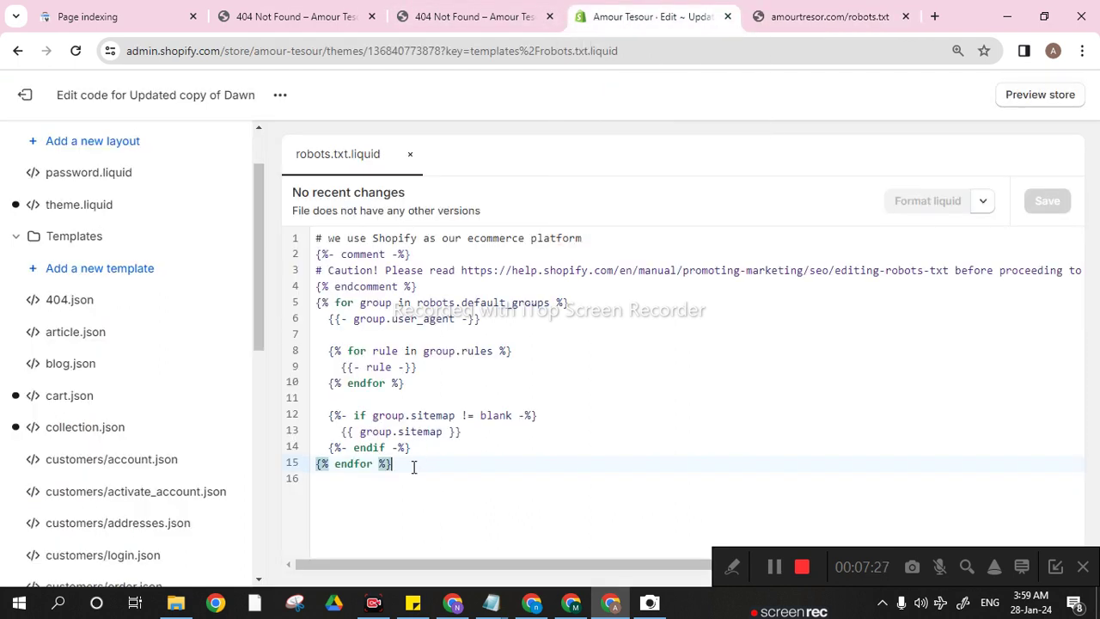
{"action": "key", "text": "Return"}
{"action": "key", "text": "Return"}
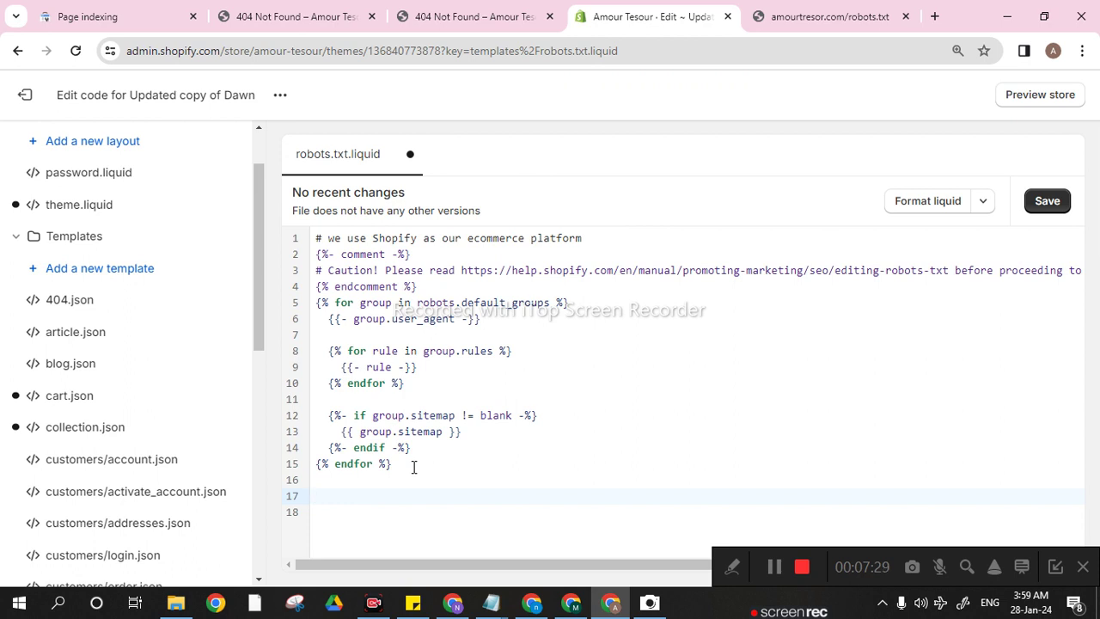
Return to Search Console and reopen the Not found (404) report from the page indexing reasons to view its example URLs.
{"action": "left_click", "coordinate": [94, 16]}
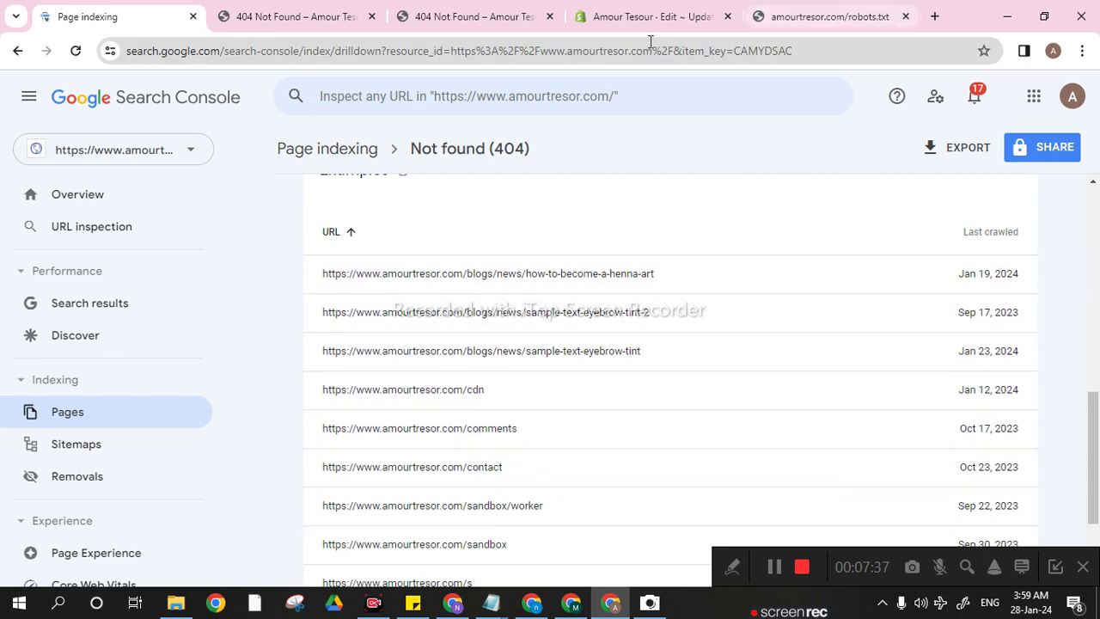
{"action": "left_click", "coordinate": [667, 16]}
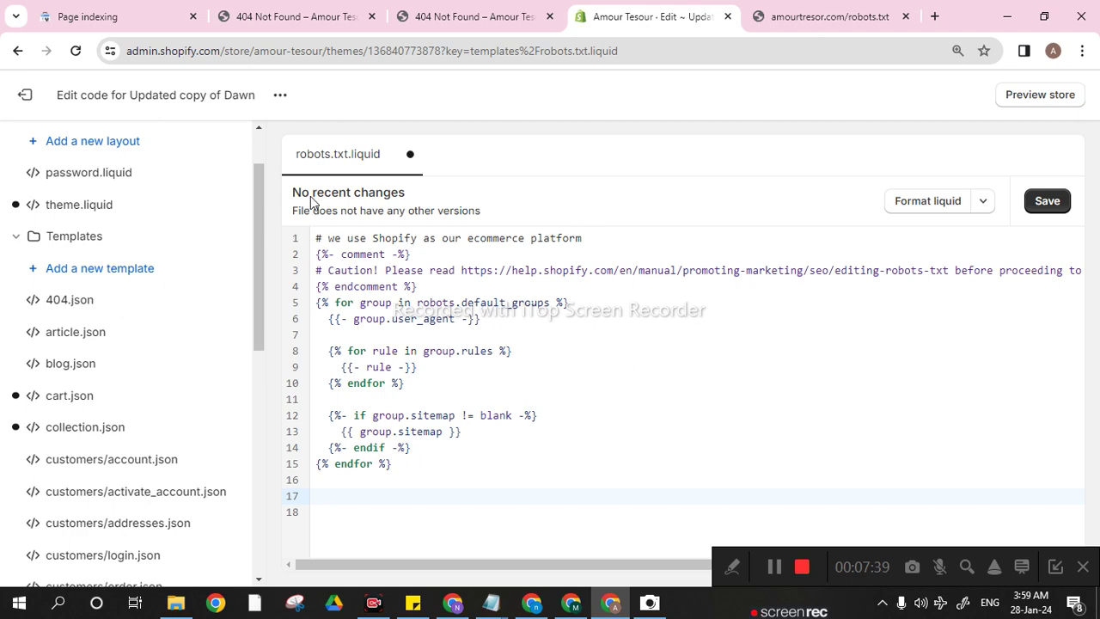
{"action": "left_click", "coordinate": [110, 17]}
{"action": "left_click", "coordinate": [104, 411]}
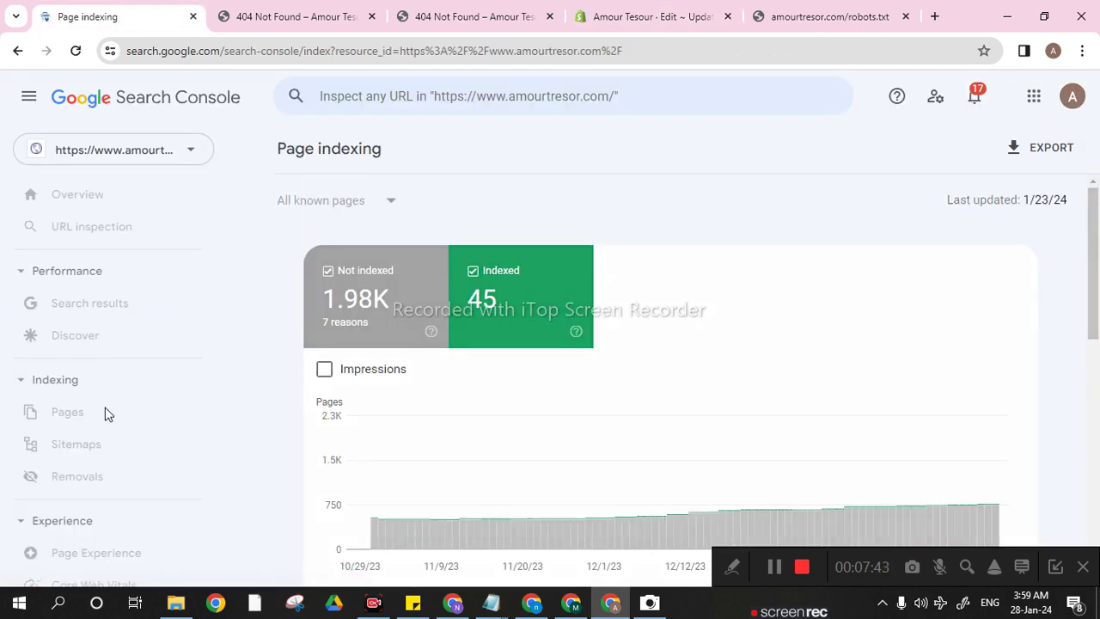
{"action": "left_click_drag", "start_coordinate": [1095, 225], "coordinate": [1095, 404]}
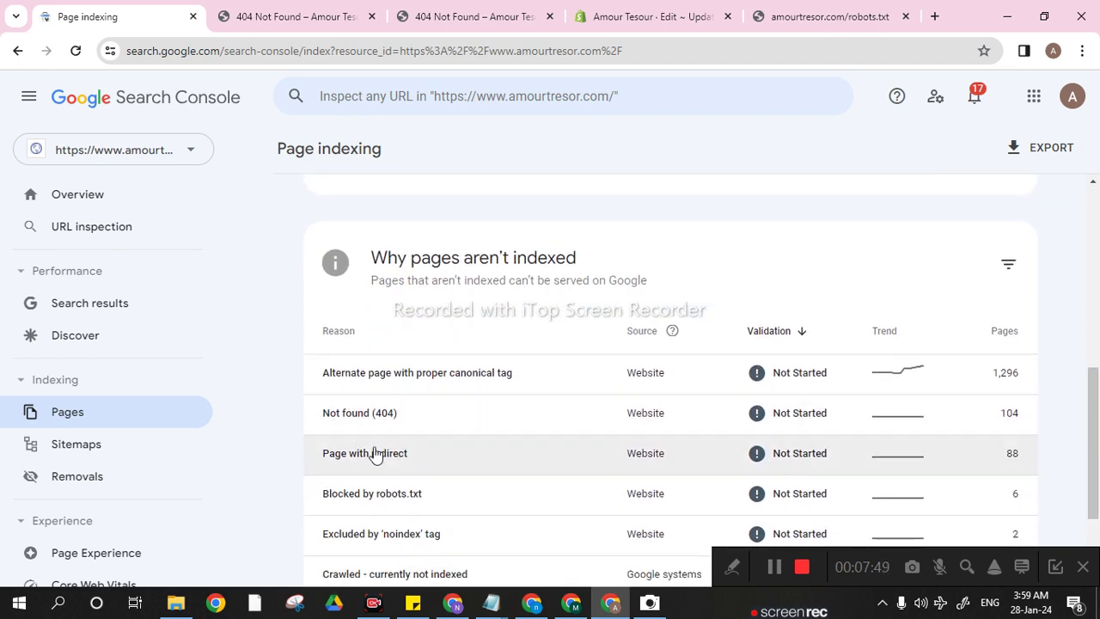
{"action": "left_click", "coordinate": [467, 419]}
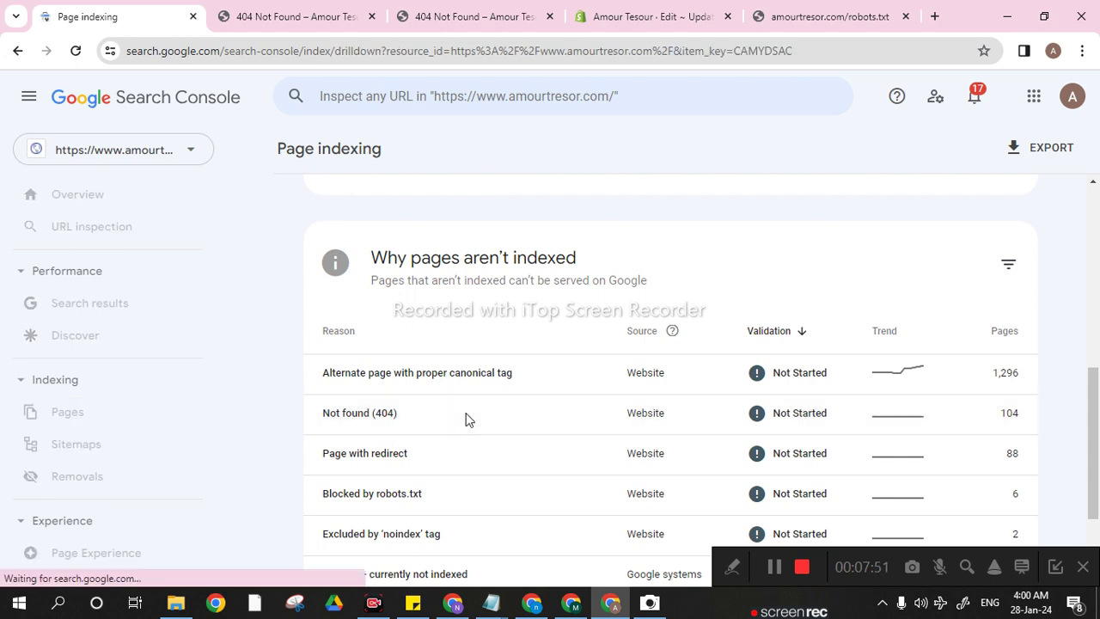
{"action": "left_click_drag", "start_coordinate": [1092, 249], "coordinate": [1094, 312]}
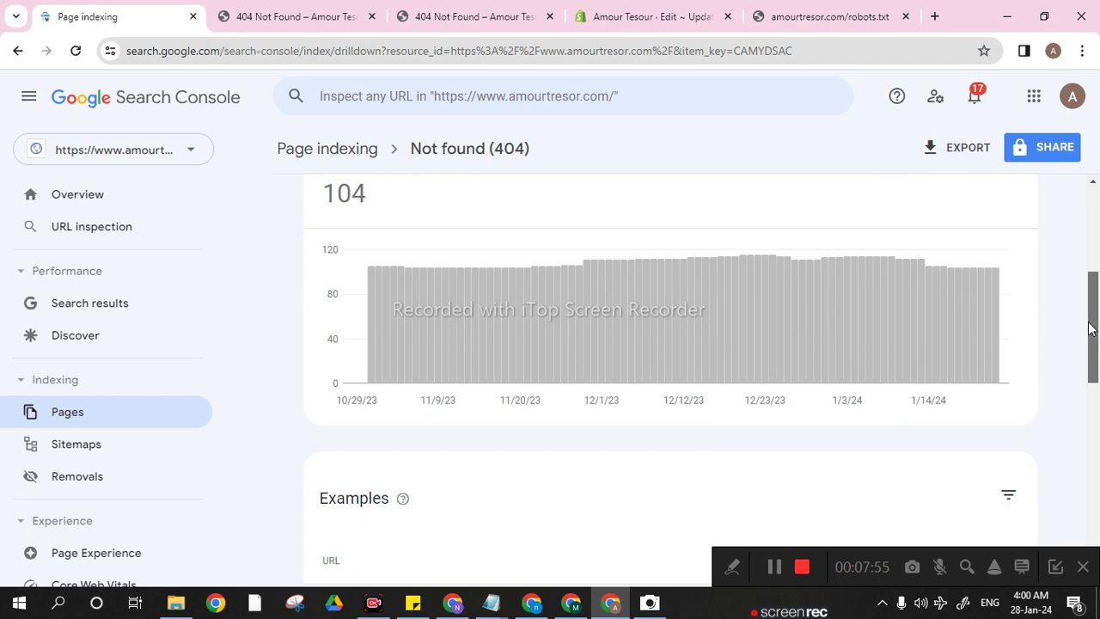